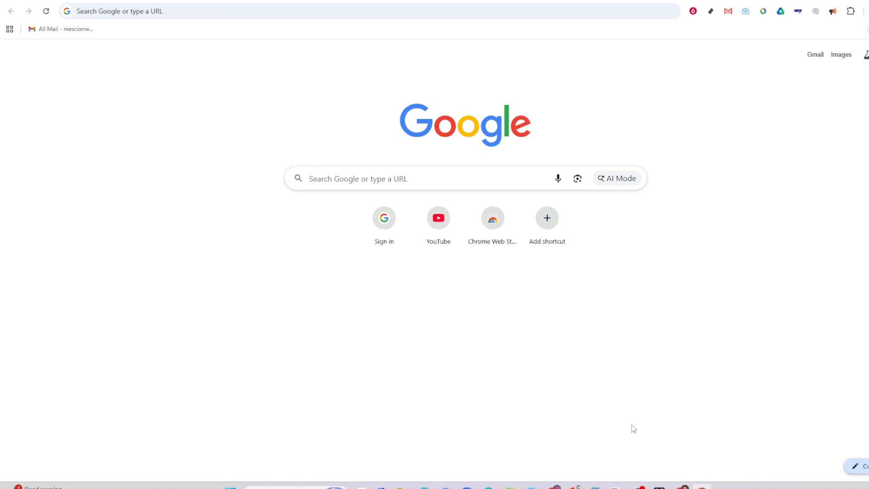
Switch to the Excel workbook and apply All Borders to the Grade range A1:A4 on Sheet3
{"action": "left_click", "coordinate": [511, 486]}
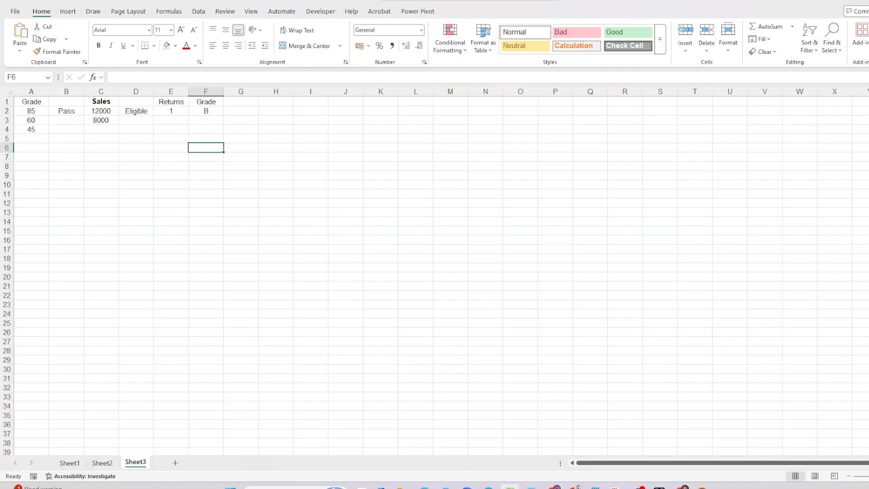
{"action": "left_click", "coordinate": [96, 177]}
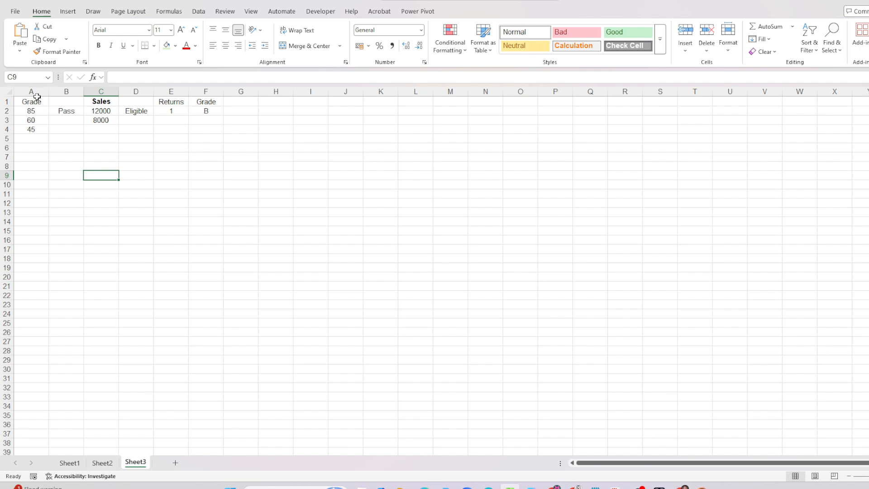
{"action": "left_click_drag", "start_coordinate": [38, 104], "coordinate": [33, 127]}
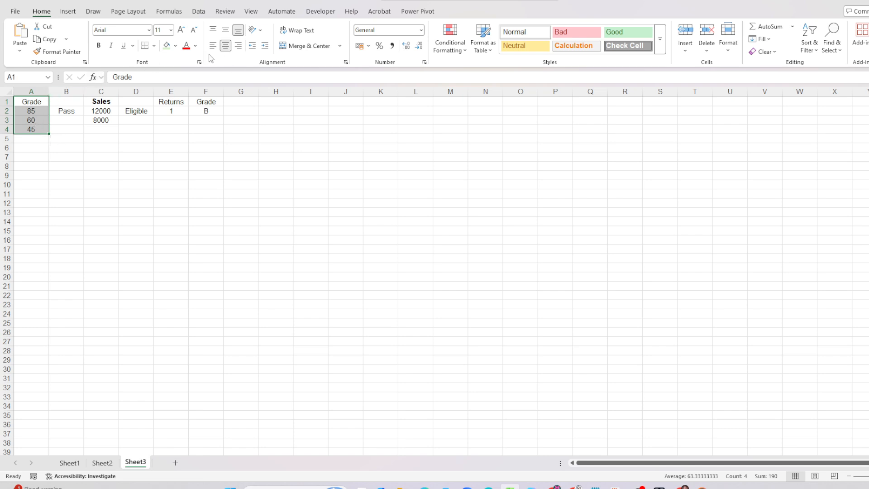
{"action": "left_click", "coordinate": [153, 45]}
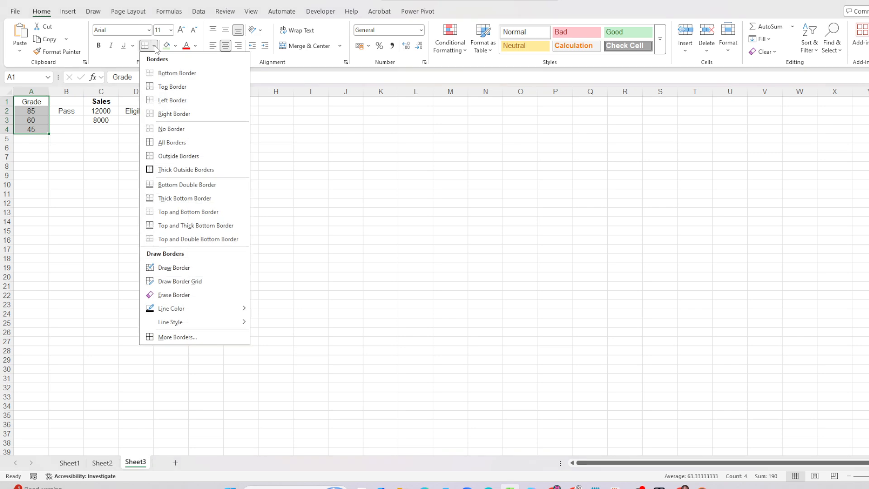
{"action": "left_click", "coordinate": [159, 142]}
{"action": "left_click", "coordinate": [55, 141]}
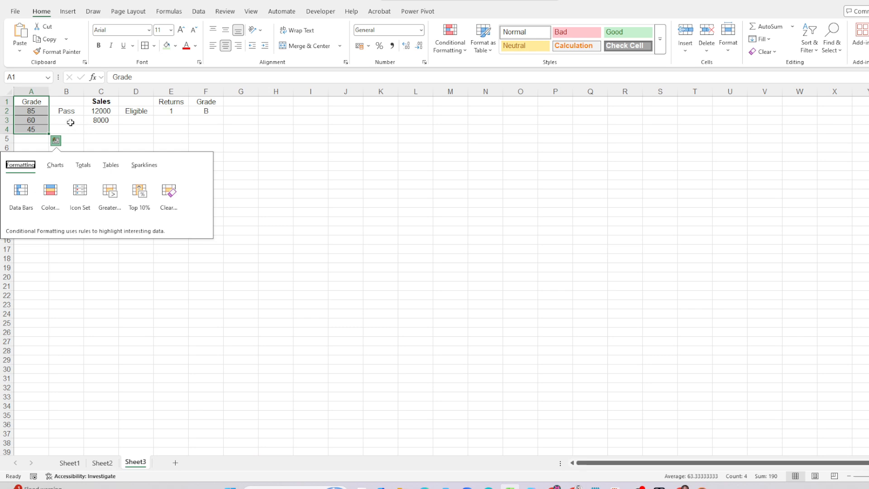
{"action": "left_click", "coordinate": [69, 123]}
Review the Pass/Fail IF formula in B2 that tests the grade in A2, and fill it down to B4
{"action": "left_click", "coordinate": [31, 111]}
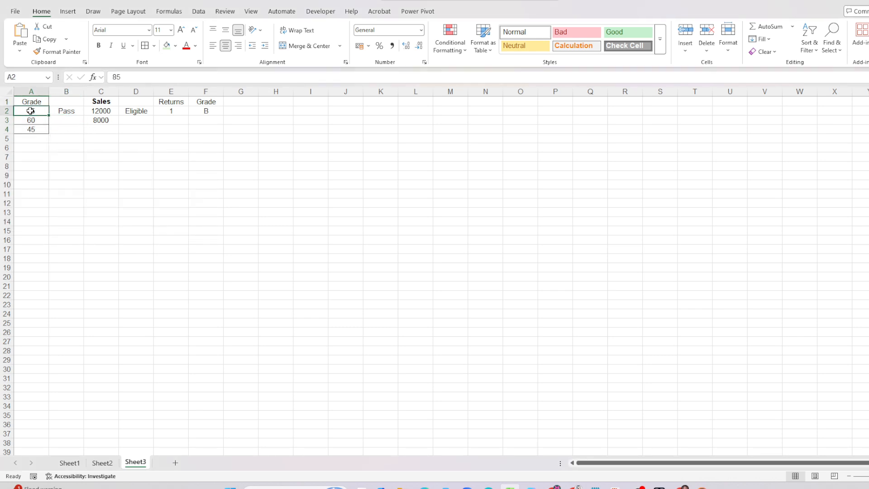
{"action": "left_click", "coordinate": [66, 111]}
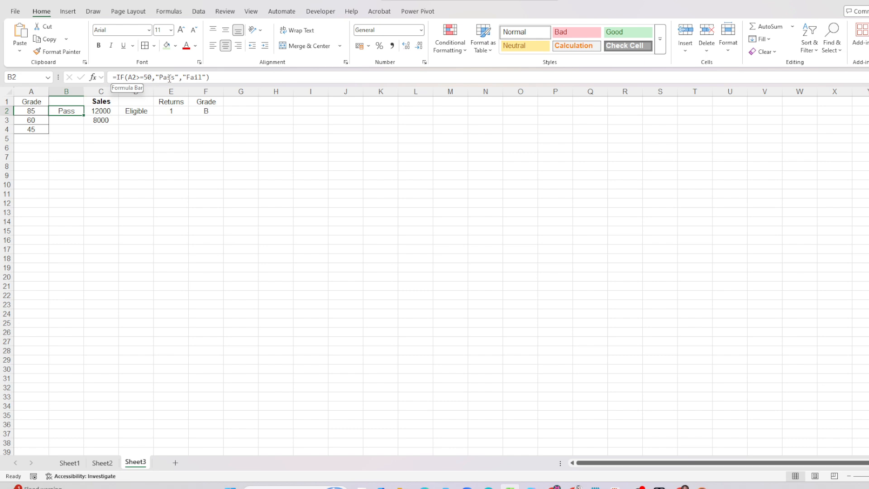
{"action": "left_click", "coordinate": [215, 78]}
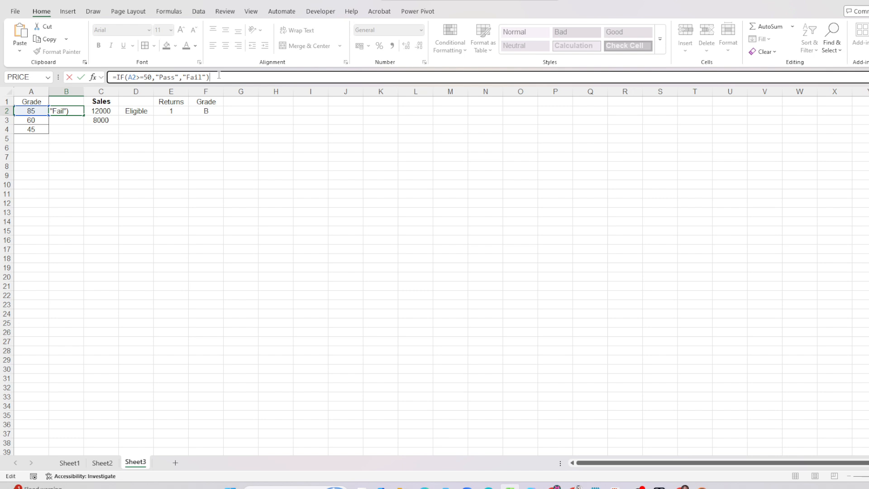
{"action": "key", "text": "Return"}
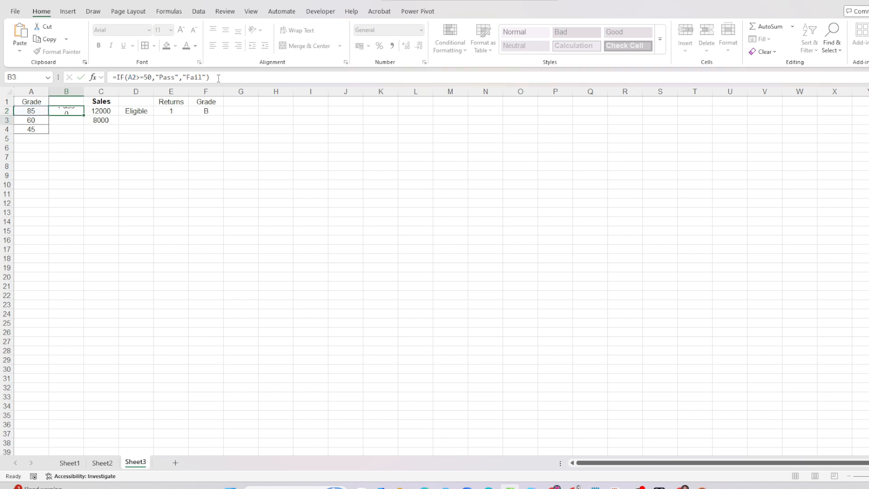
{"action": "left_click", "coordinate": [101, 102]}
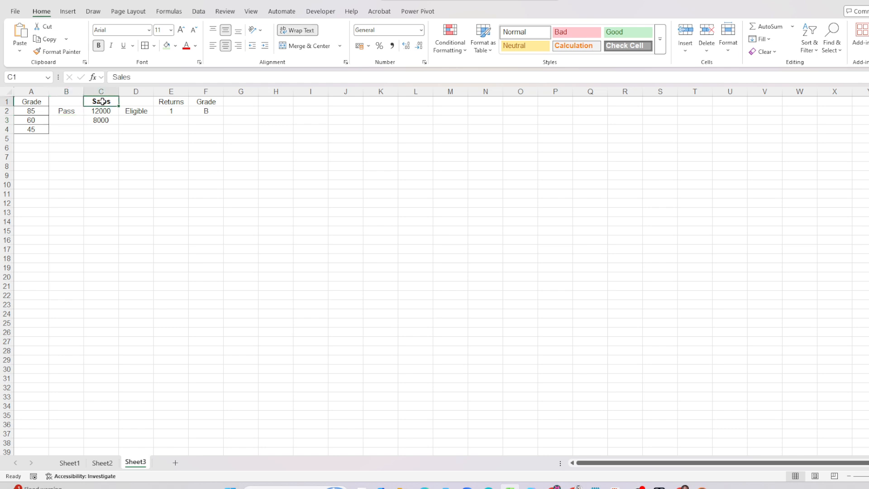
{"action": "left_click", "coordinate": [82, 113]}
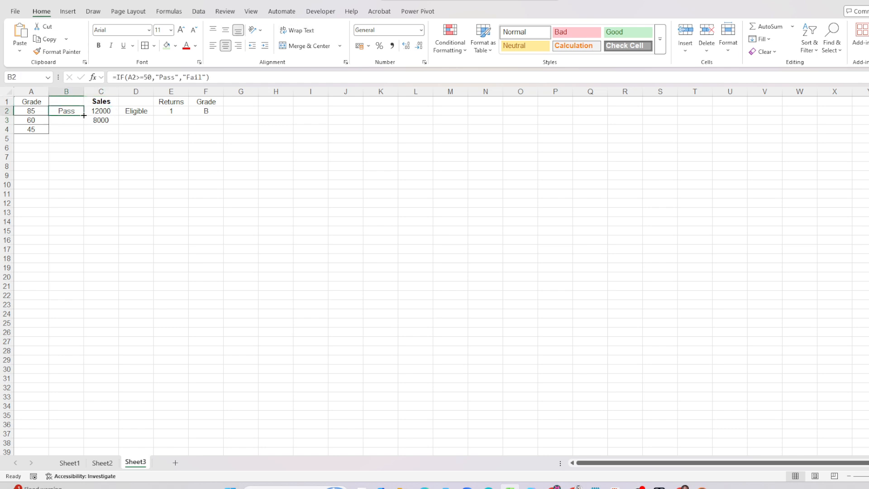
{"action": "left_click_drag", "start_coordinate": [85, 115], "coordinate": [81, 131]}
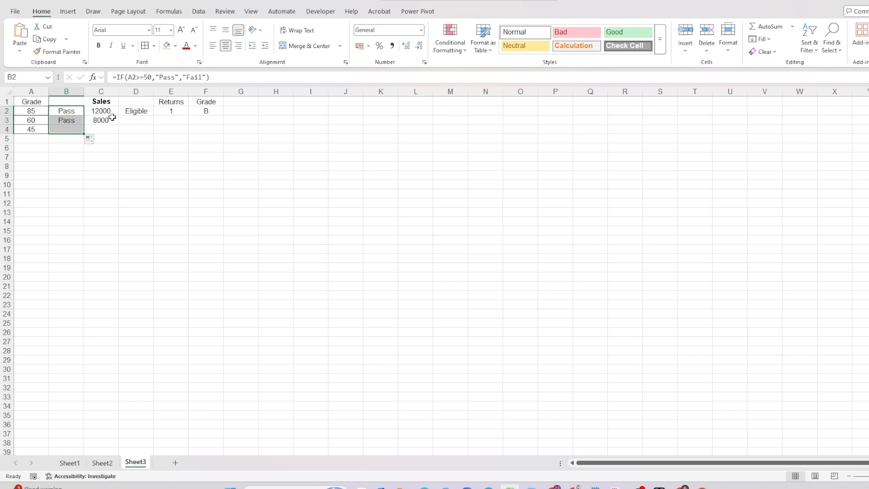
Fill the Eligible/Not Eligible sales formula from D2 down to D3 and widen column D to fit the text
{"action": "left_click", "coordinate": [107, 113]}
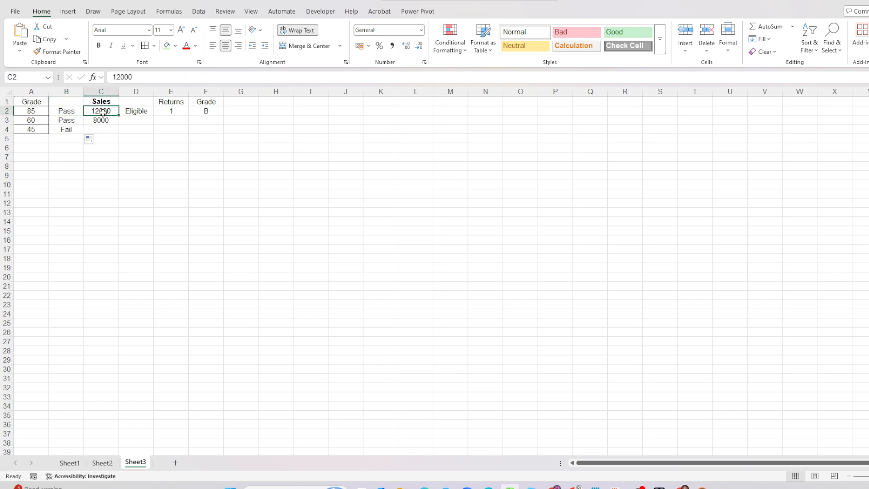
{"action": "left_click", "coordinate": [128, 112]}
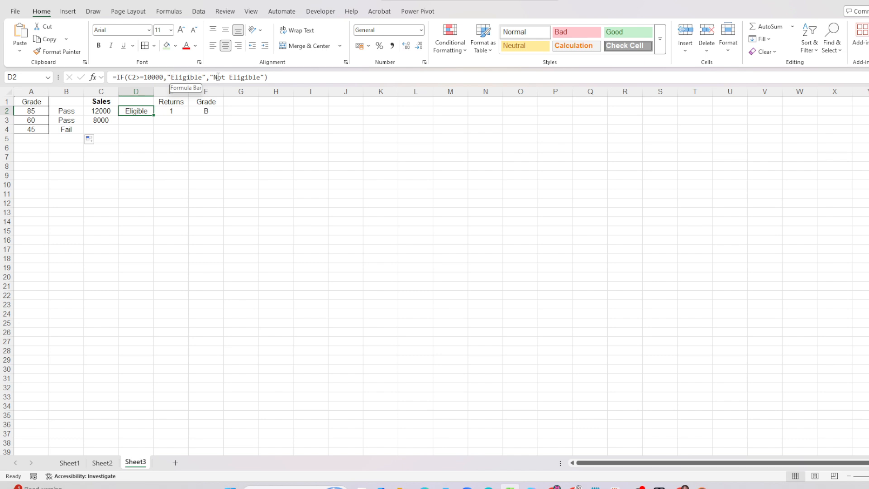
{"action": "left_click", "coordinate": [271, 79]}
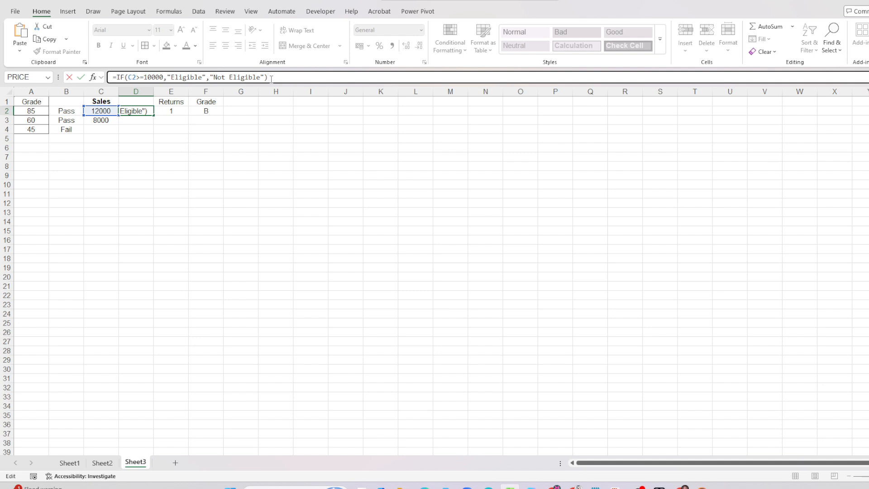
{"action": "key", "text": "Return"}
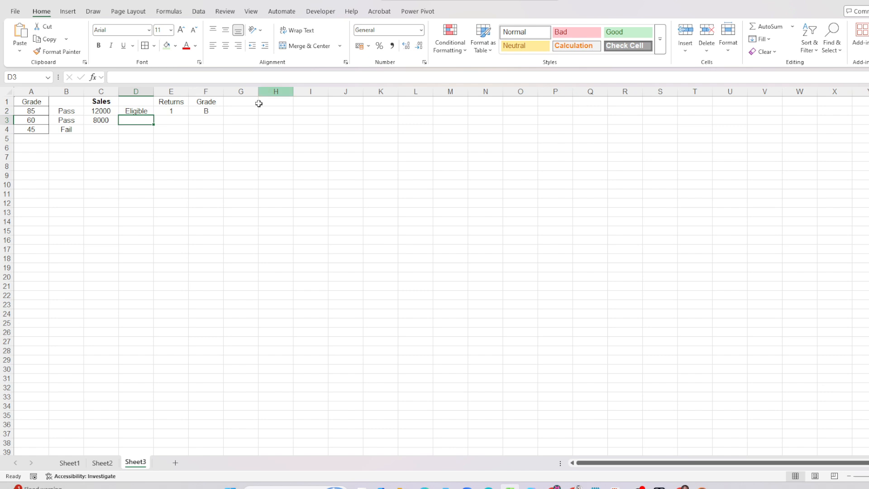
{"action": "left_click", "coordinate": [151, 111]}
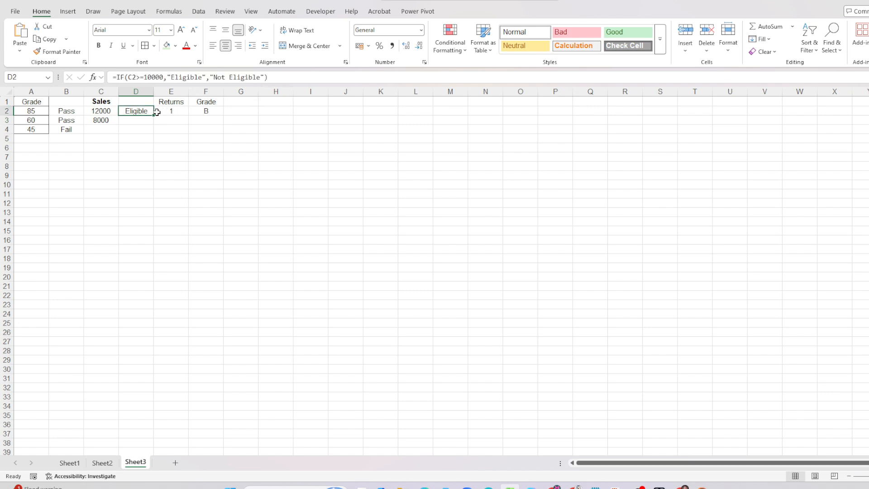
{"action": "left_click_drag", "start_coordinate": [154, 116], "coordinate": [154, 122]}
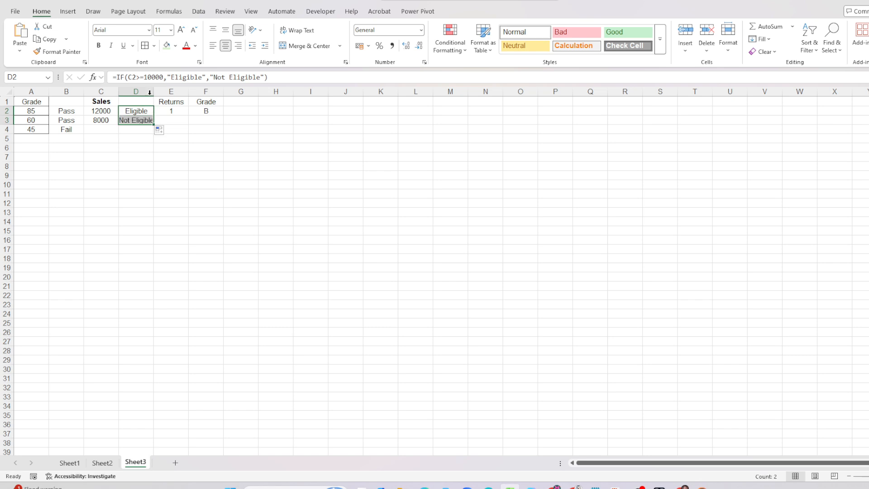
{"action": "left_click_drag", "start_coordinate": [154, 88], "coordinate": [169, 88]}
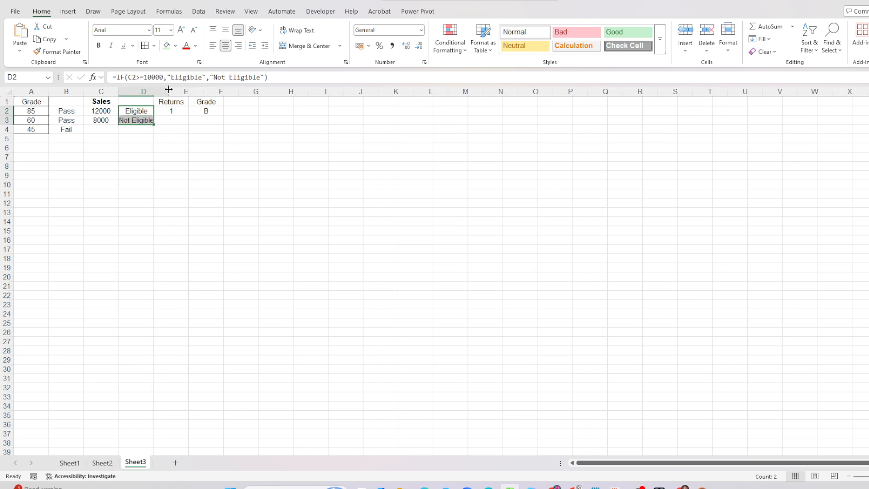
Review the Returns formula in E2, which outputs 1 or 0 based on the grade, and fill it down to E4
{"action": "left_click", "coordinate": [195, 102]}
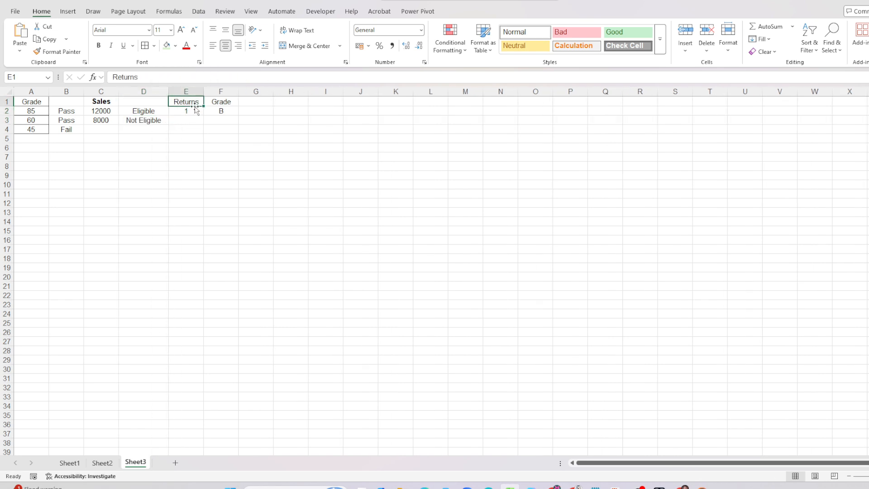
{"action": "left_click", "coordinate": [194, 110]}
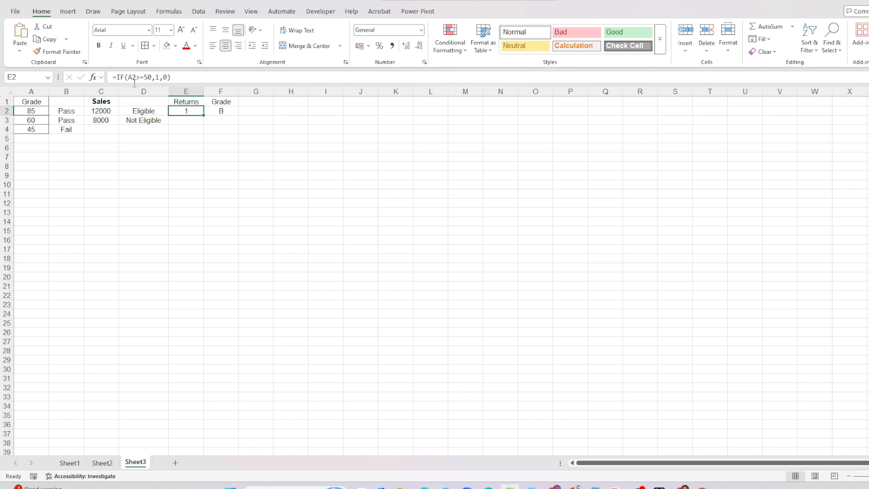
{"action": "left_click", "coordinate": [181, 78]}
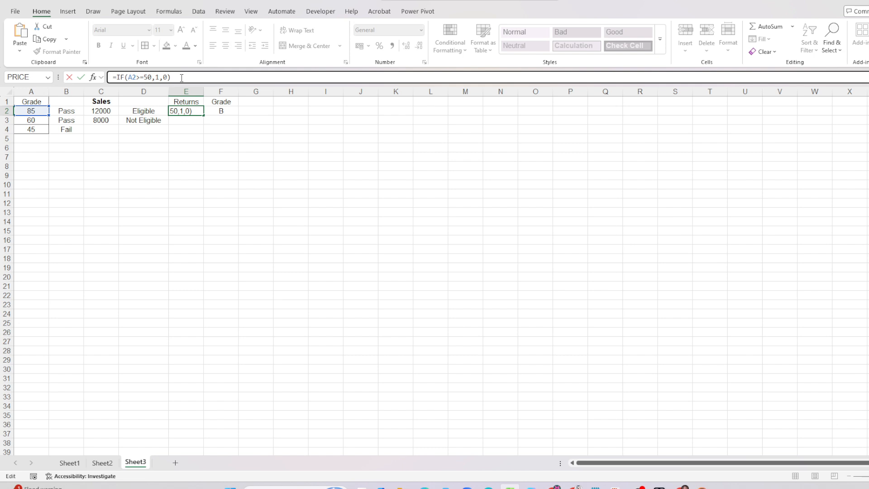
{"action": "key", "text": "Return"}
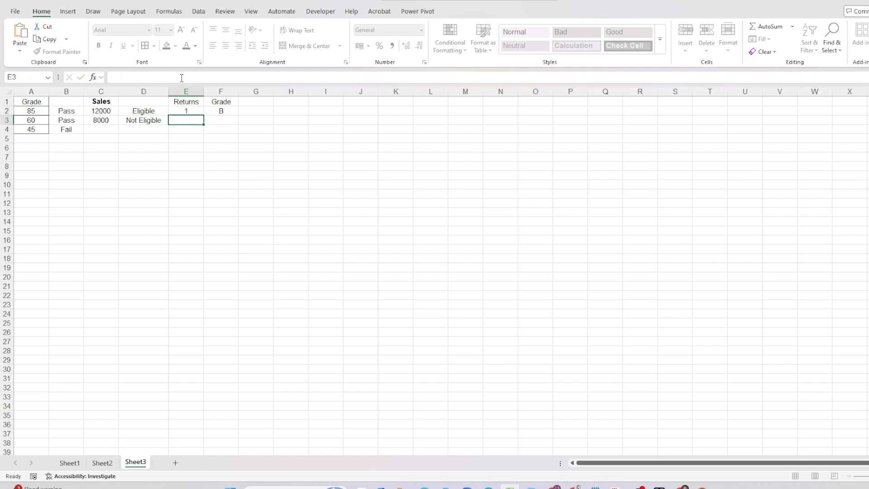
{"action": "left_click", "coordinate": [194, 111]}
{"action": "left_click_drag", "start_coordinate": [204, 116], "coordinate": [203, 131]}
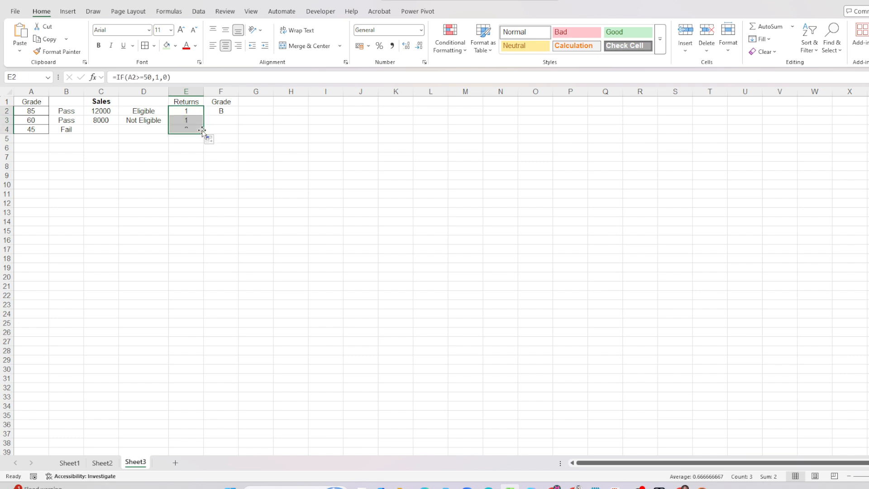
{"action": "left_click", "coordinate": [167, 139]}
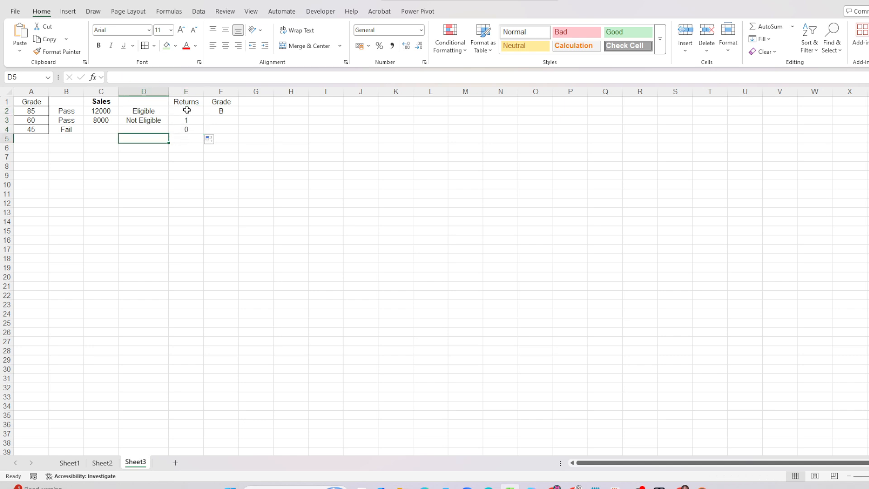
Fill the nested IF letter-grade formula from F2 down to F4 and compare the results with the scores in column A
{"action": "left_click", "coordinate": [228, 99]}
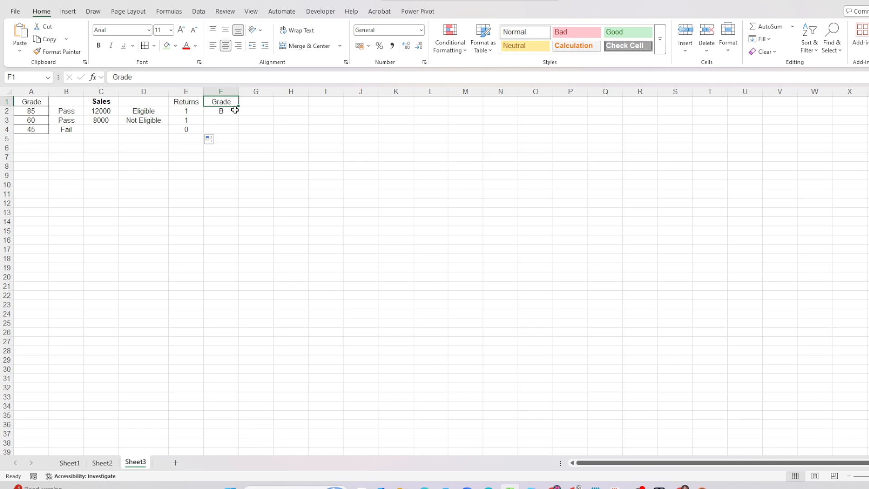
{"action": "left_click", "coordinate": [235, 110]}
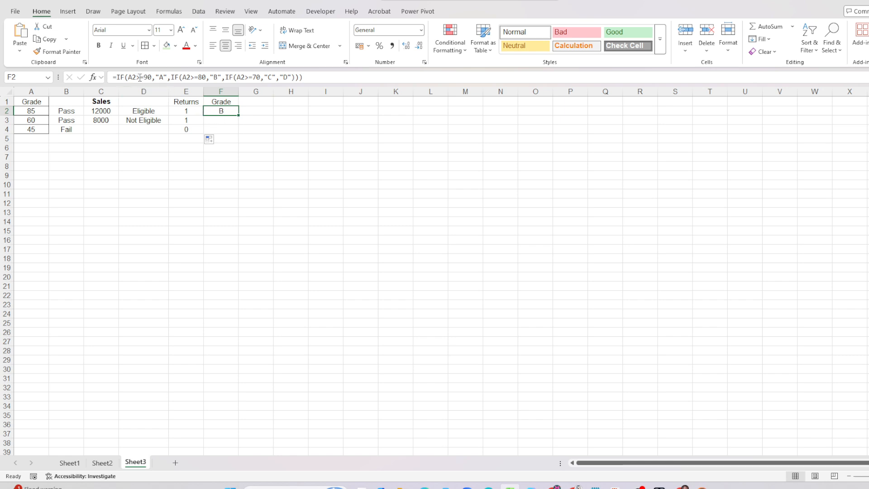
{"action": "left_click", "coordinate": [315, 77]}
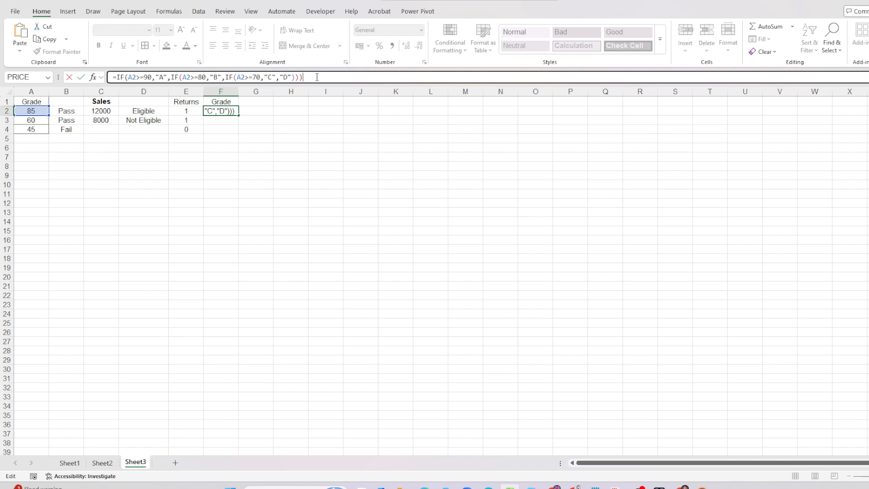
{"action": "key", "text": "Return"}
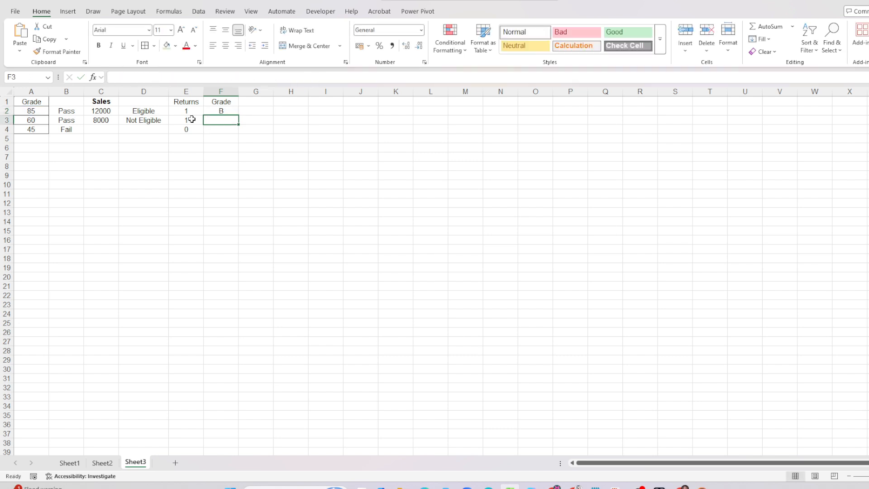
{"action": "left_click", "coordinate": [222, 111]}
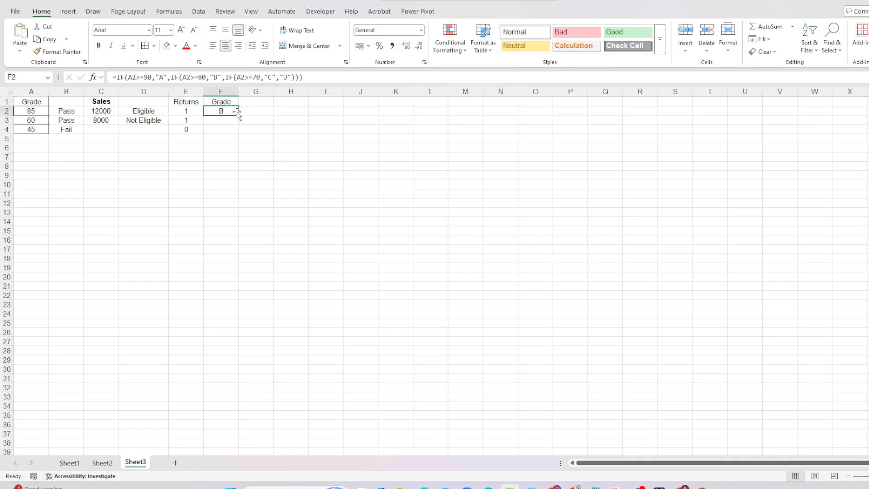
{"action": "left_click_drag", "start_coordinate": [239, 116], "coordinate": [235, 130]}
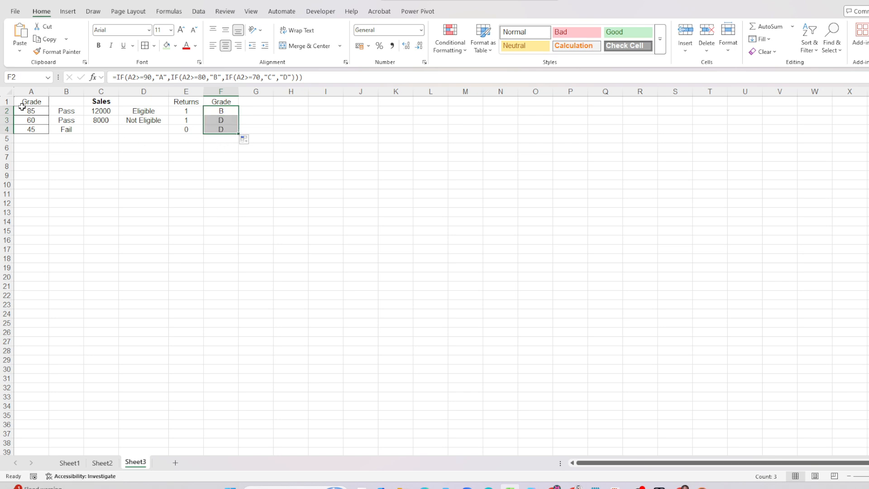
{"action": "left_click", "coordinate": [38, 112]}
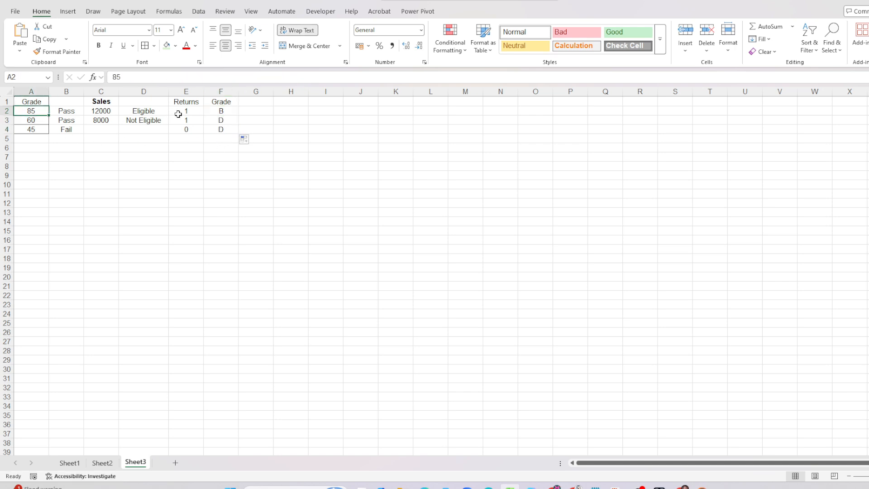
{"action": "left_click", "coordinate": [38, 121]}
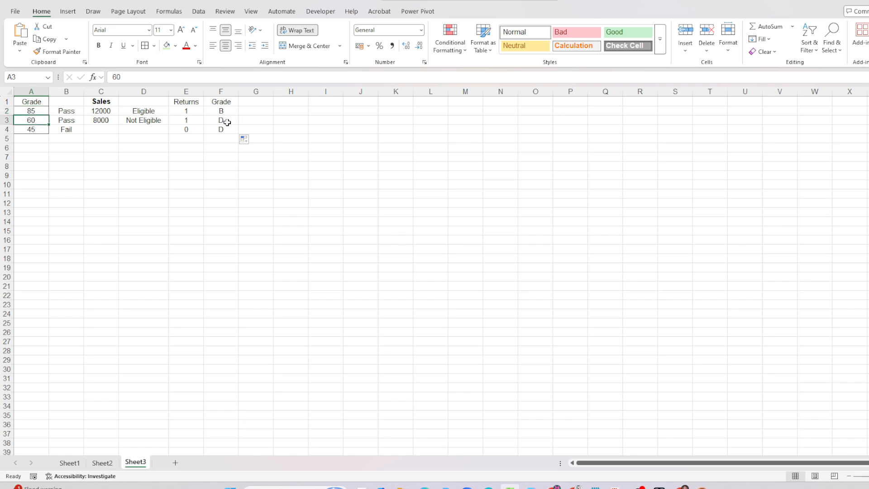